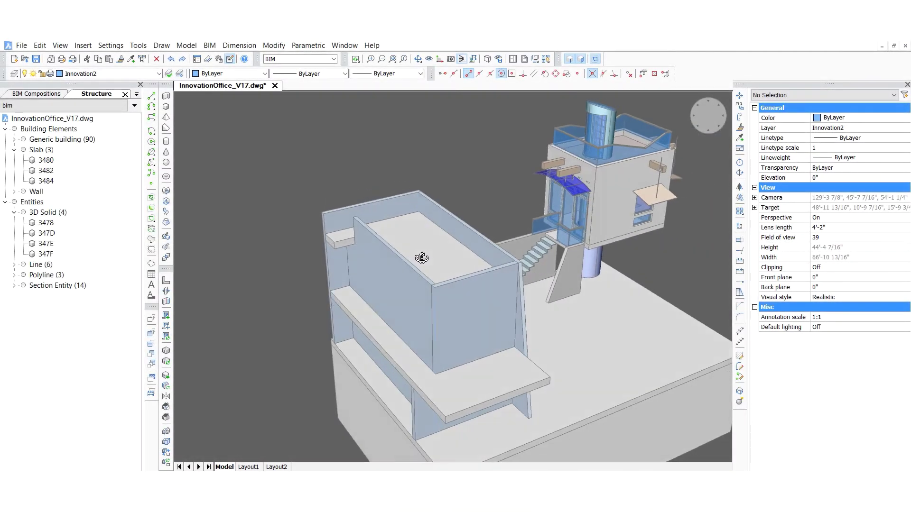
Choose StairModule_N4.dwg from the project folder as the block to insert and start placing it
shift+middle_drag(422, 258, 456, 255)
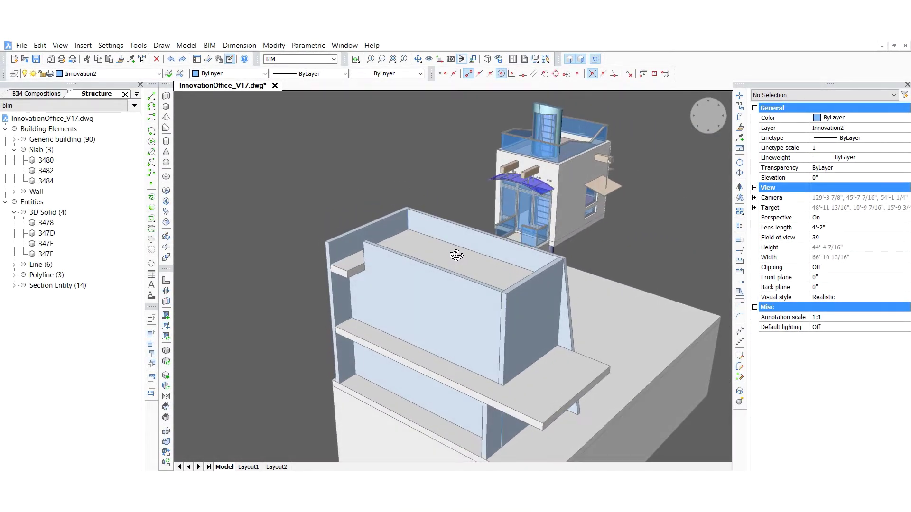
scroll(363, 214, up, 2)
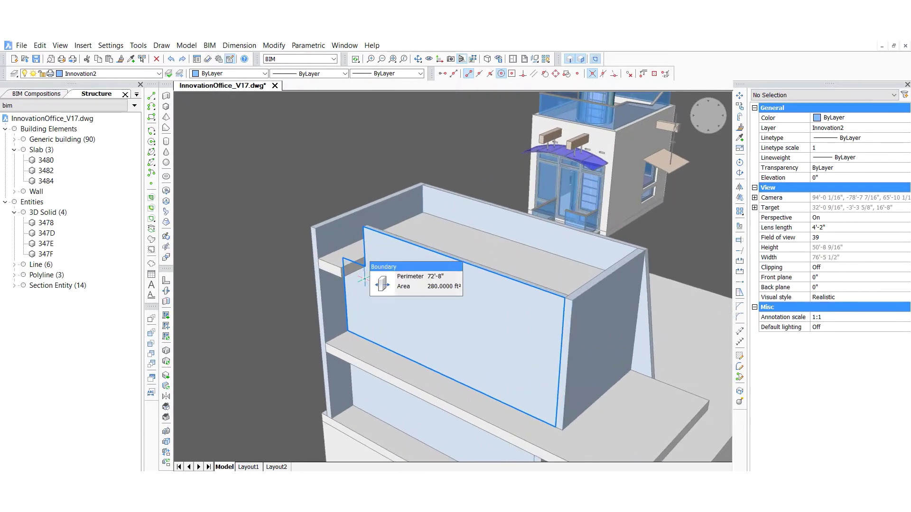
scroll(362, 274, up, 3)
scroll(363, 276, up, 2)
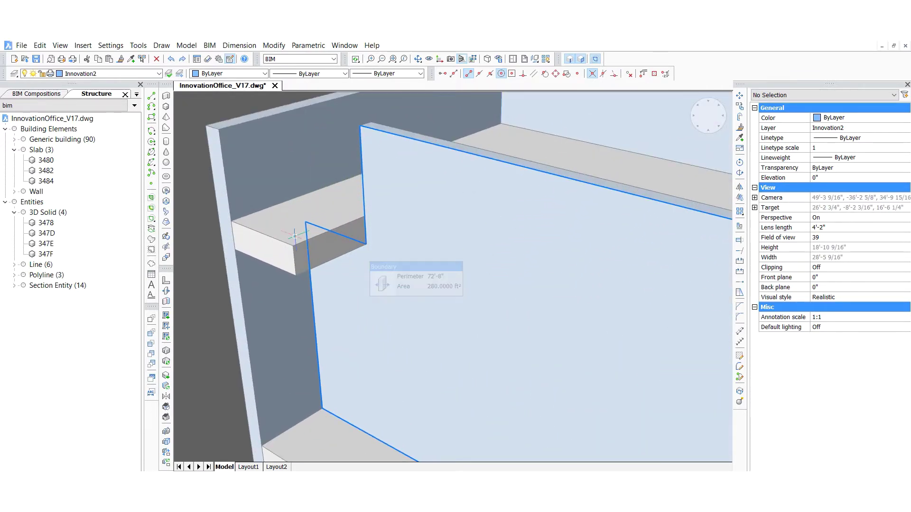
scroll(200, 213, up, 1)
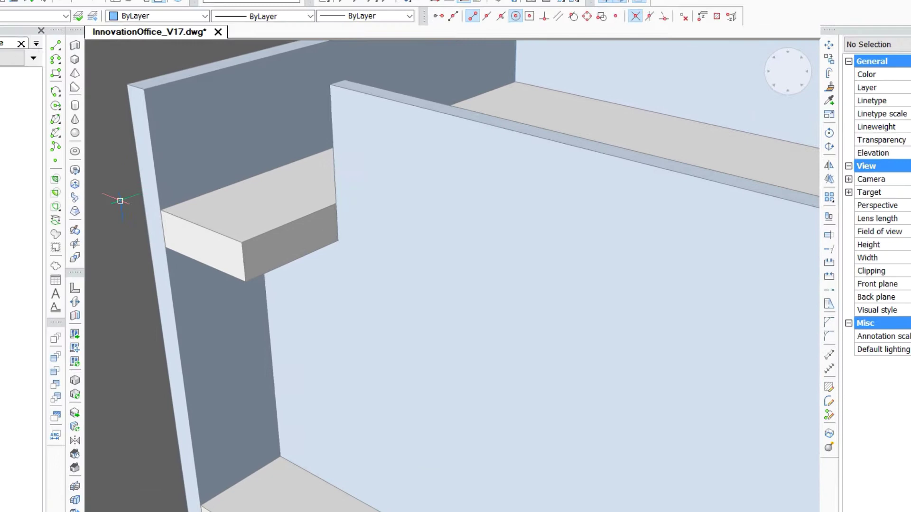
text(i)
key(Return)
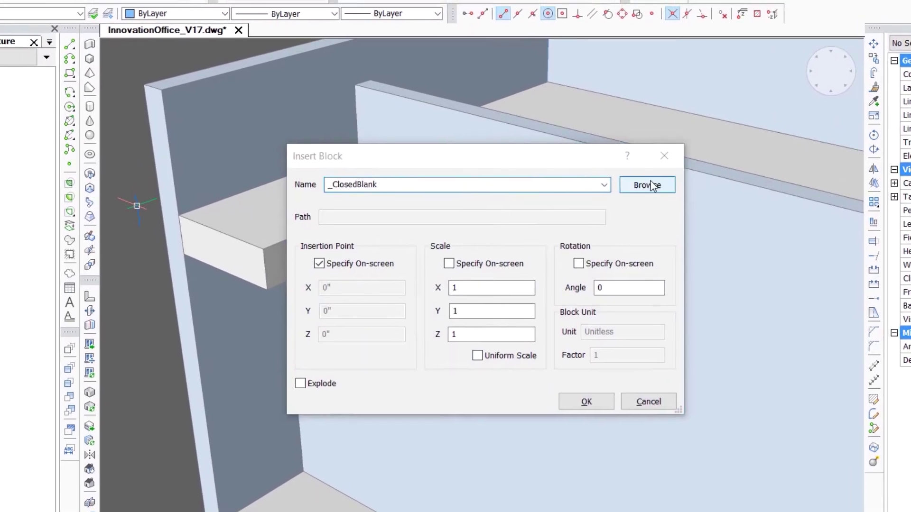
click(622, 177)
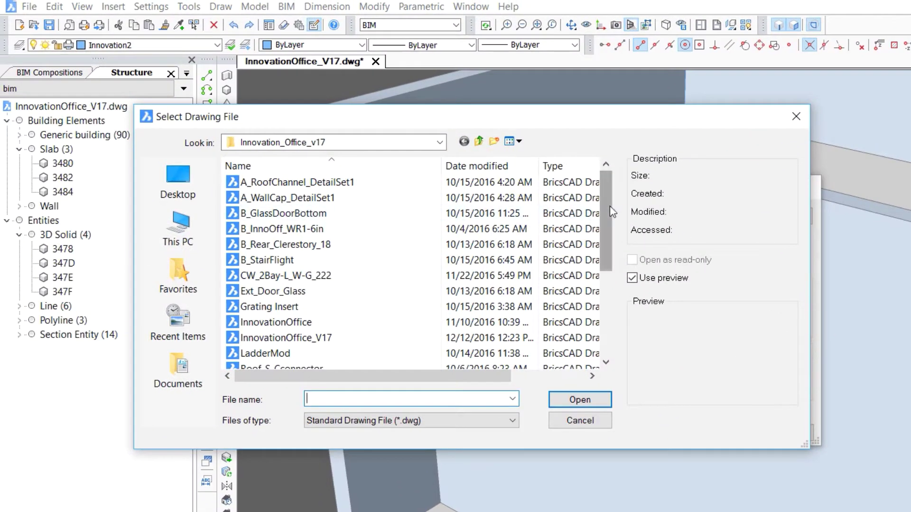
drag(610, 206, 612, 281)
click(305, 290)
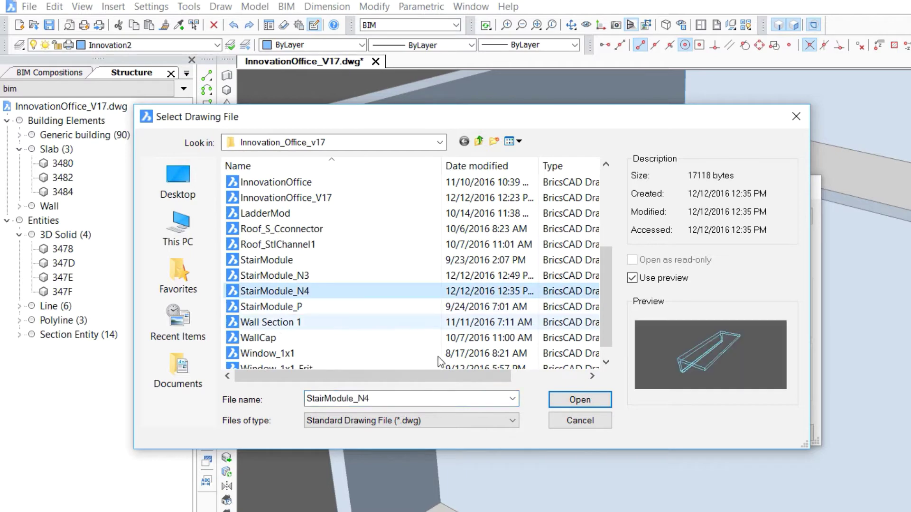
click(580, 399)
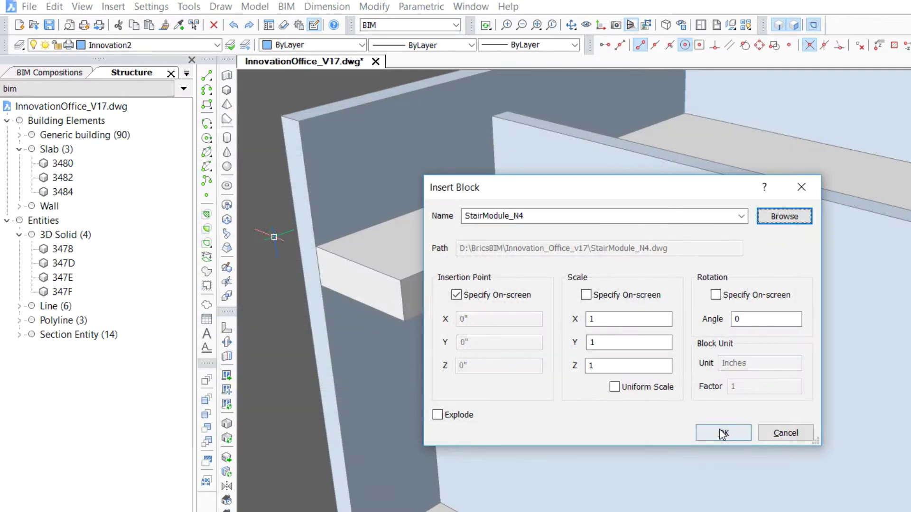
click(723, 434)
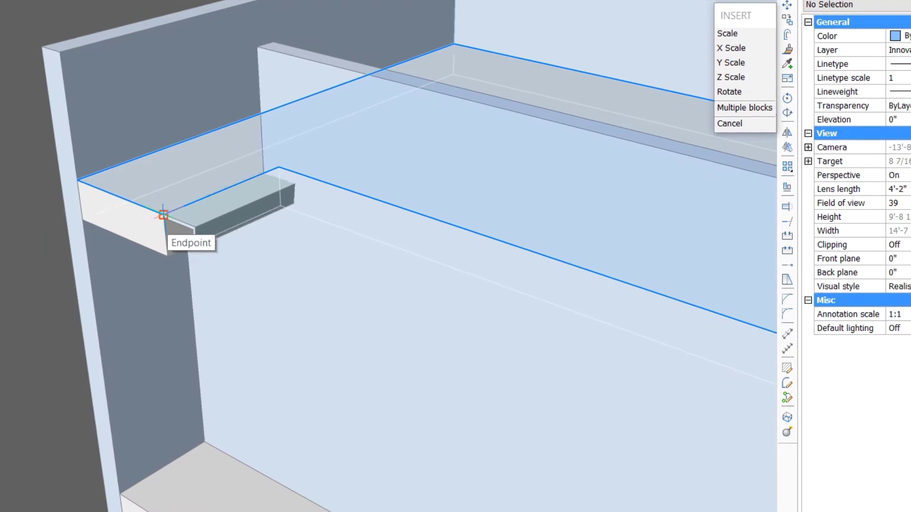
Place the step block at the ledge corner and copy it endpoint-to-endpoint into descending steps
click(163, 214)
scroll(163, 214, up, 3)
scroll(163, 215, up, 2)
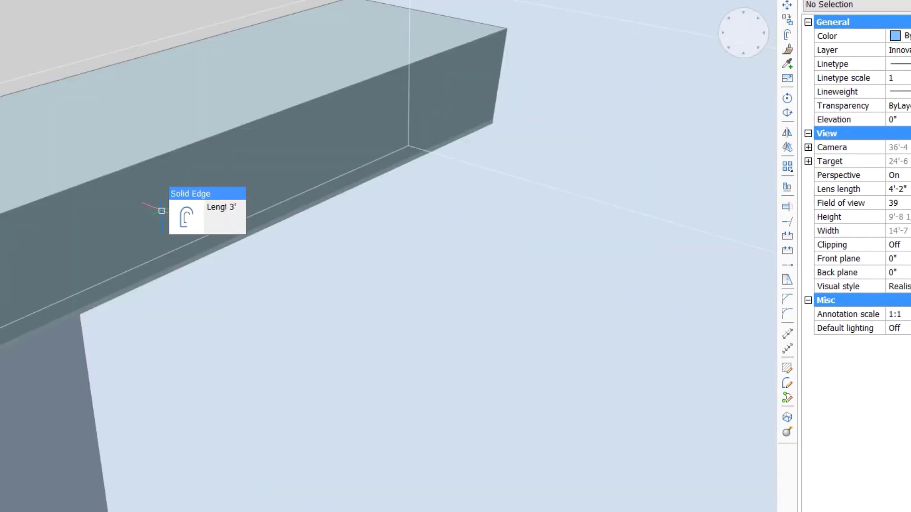
scroll(164, 214, down, 2)
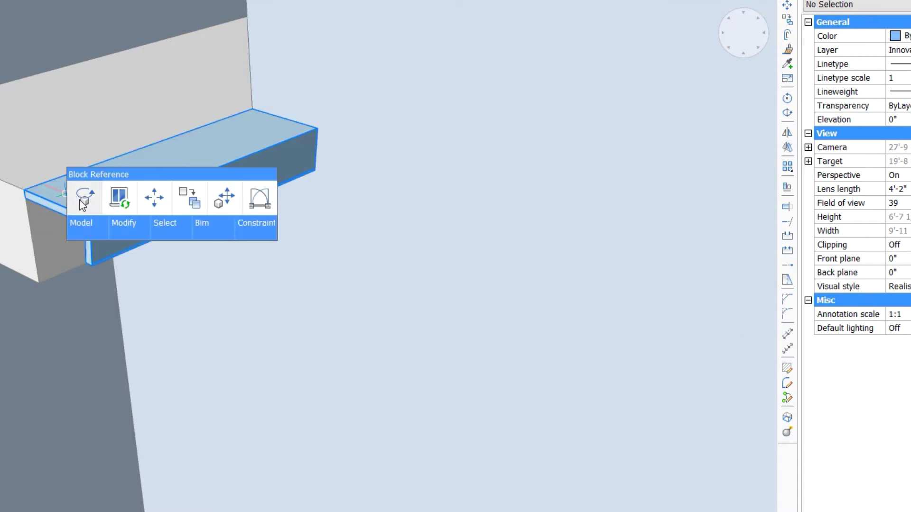
click(195, 208)
click(25, 189)
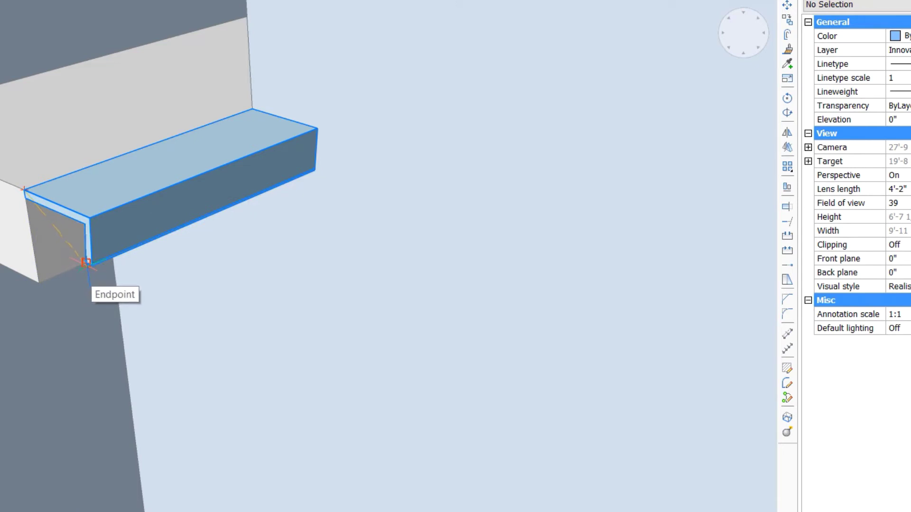
click(86, 262)
click(151, 340)
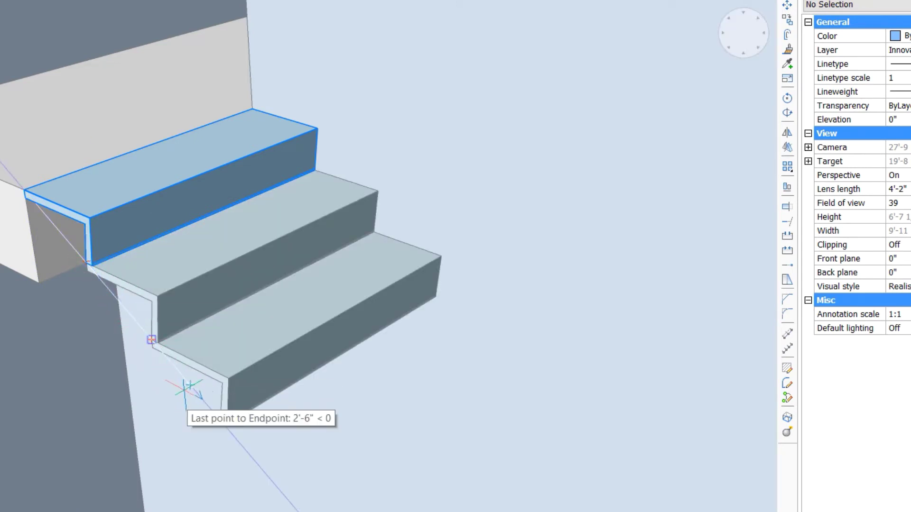
scroll(191, 388, down, 3)
scroll(197, 406, down, 3)
scroll(198, 406, up, 8)
Copy the flight of steps down so it lands on the lower ledge endpoint
mouse_move(197, 406)
middle_down()
mouse_move(150, 240)
mouse_move(217, 213)
middle_up()
middle_drag(495, 427, 328, 278)
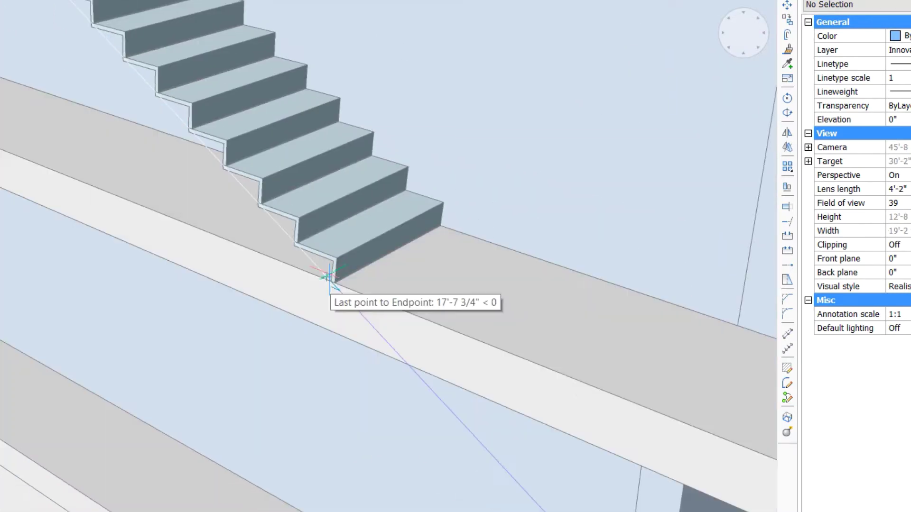
click(327, 276)
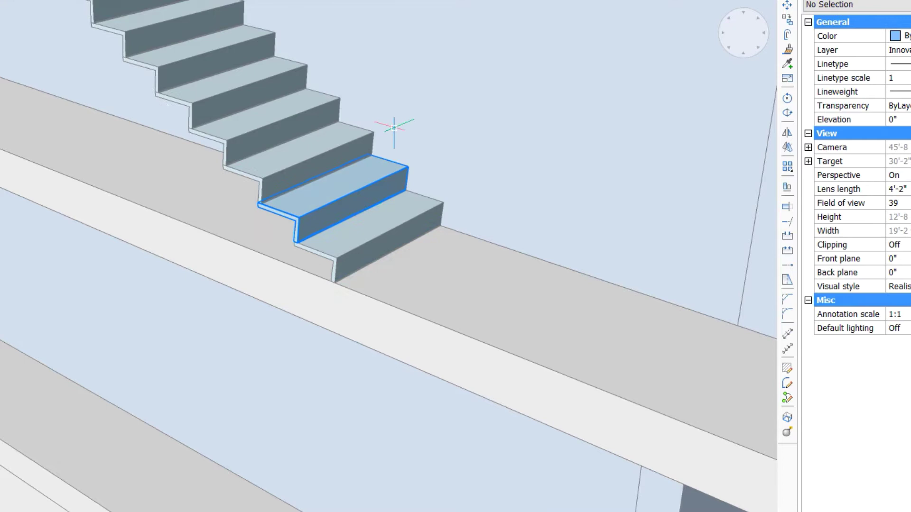
scroll(480, 114, down, 3)
scroll(359, 142, up, 2)
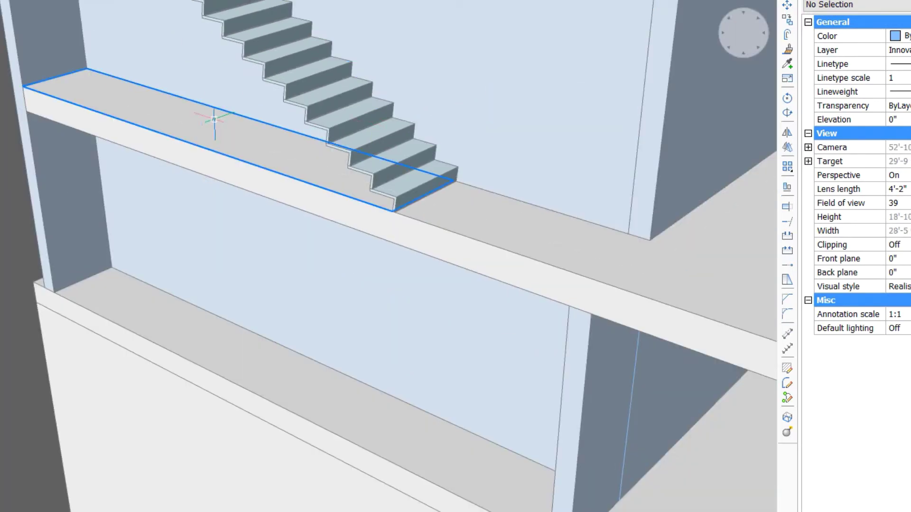
middle_drag(206, 72, 309, 298)
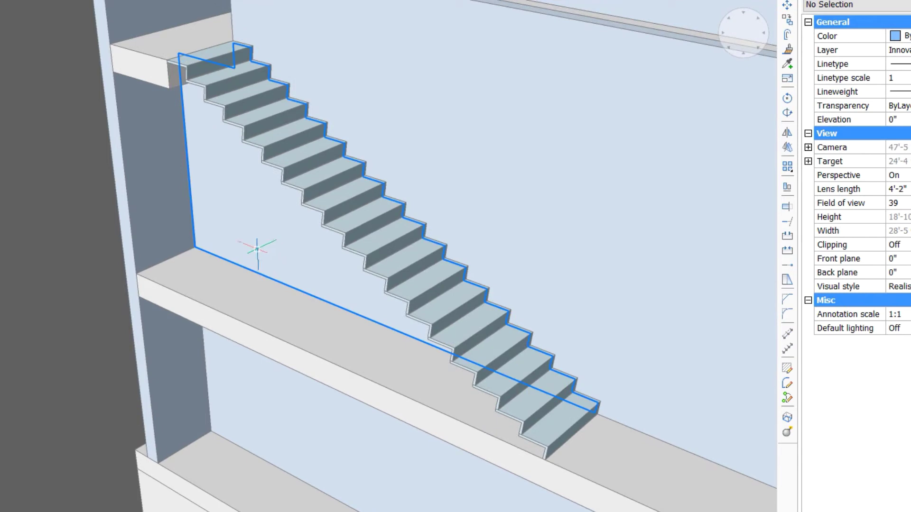
mouse_move(257, 246)
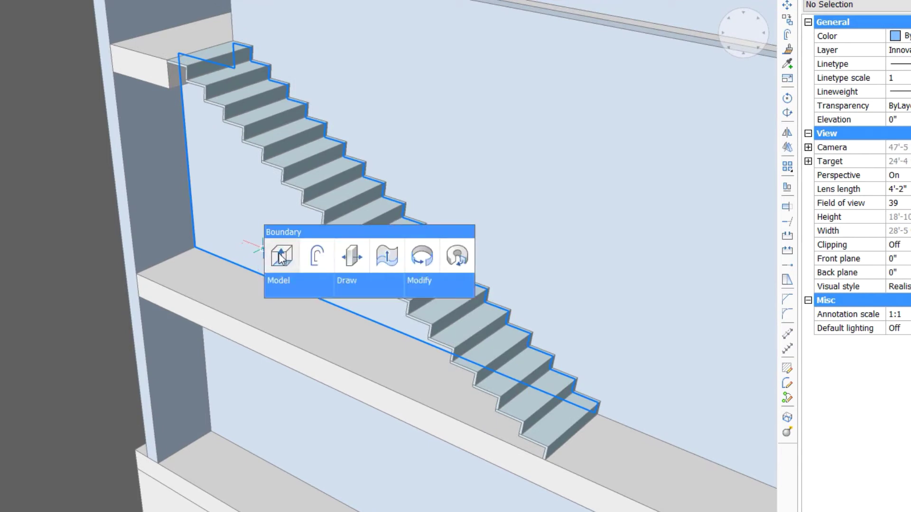
Extrude the side profile under the steps 3' into a solid and select the whole stair solid
click(280, 257)
text(3')
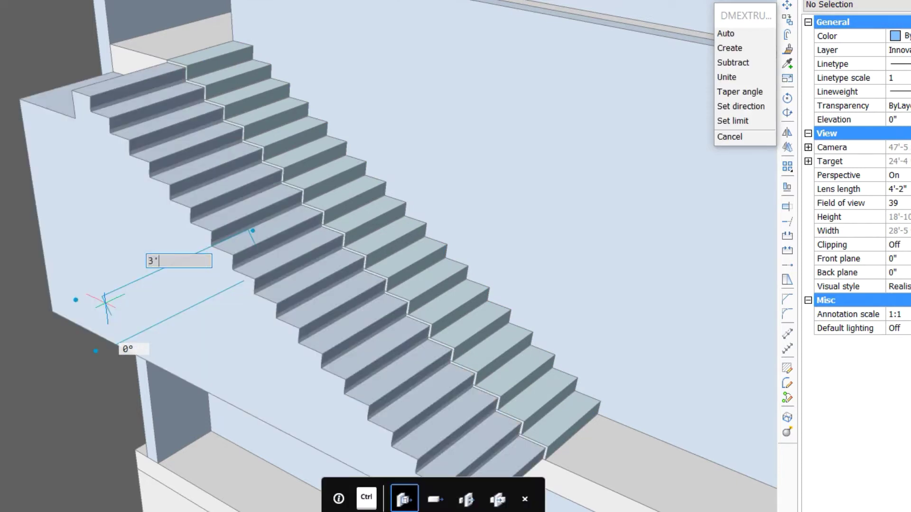
key(Return)
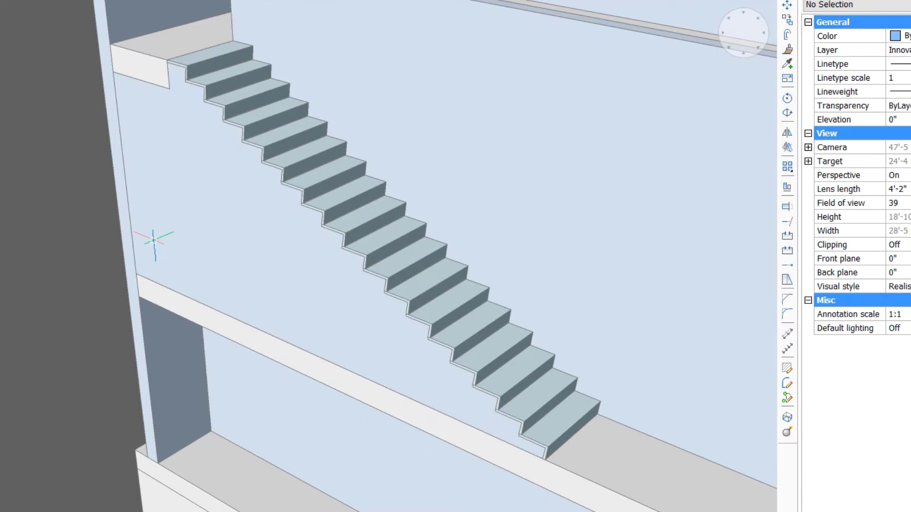
key(Tab)
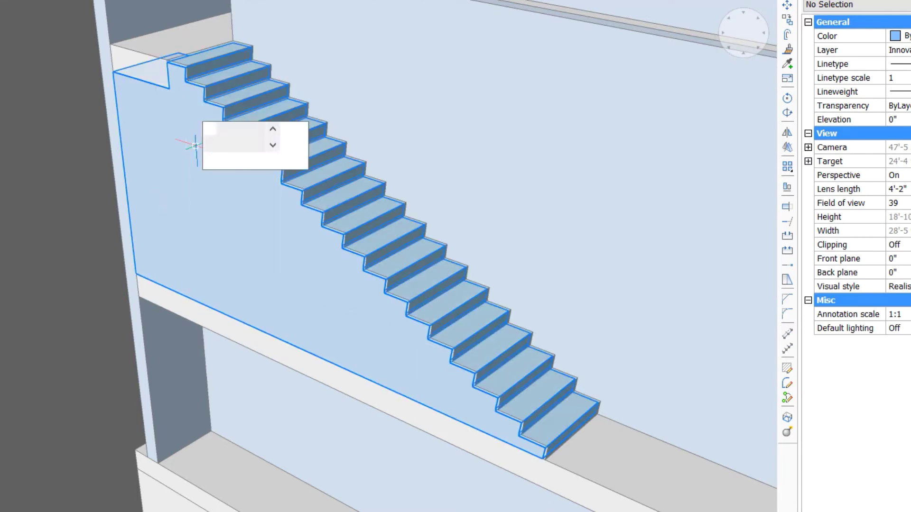
mouse_move(290, 152)
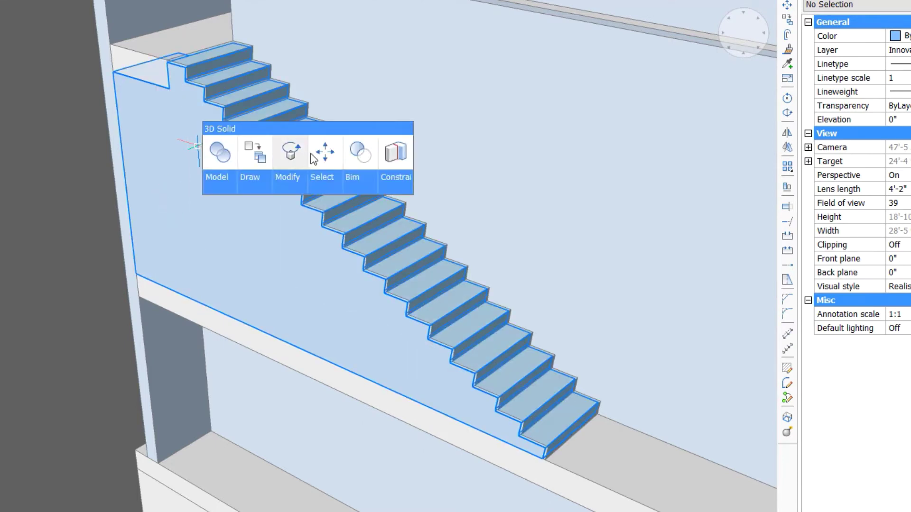
Move the stair solid by its top corner to the corner of the slab
click(326, 153)
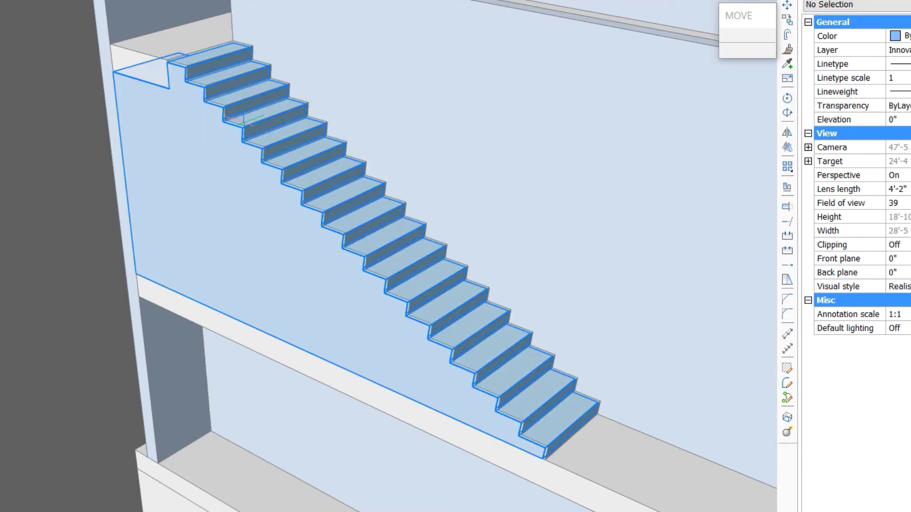
click(171, 88)
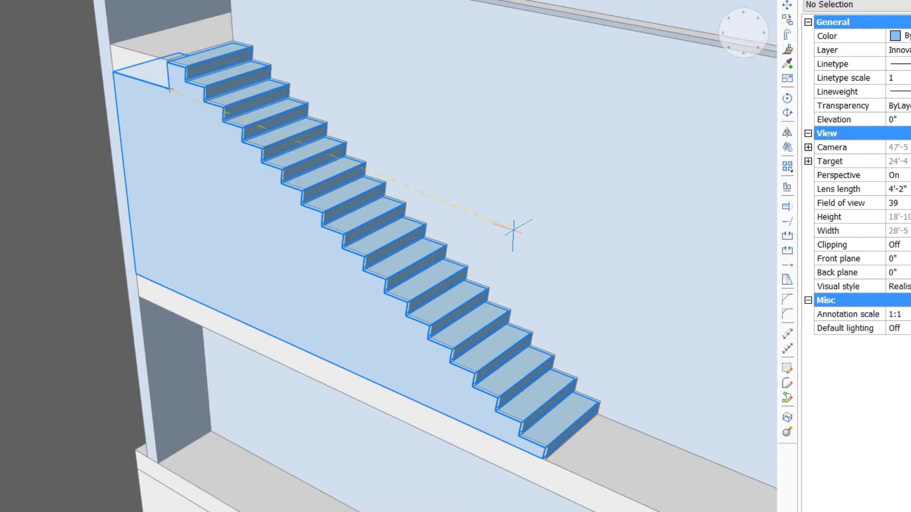
shift+middle_drag(539, 220, 295, 204)
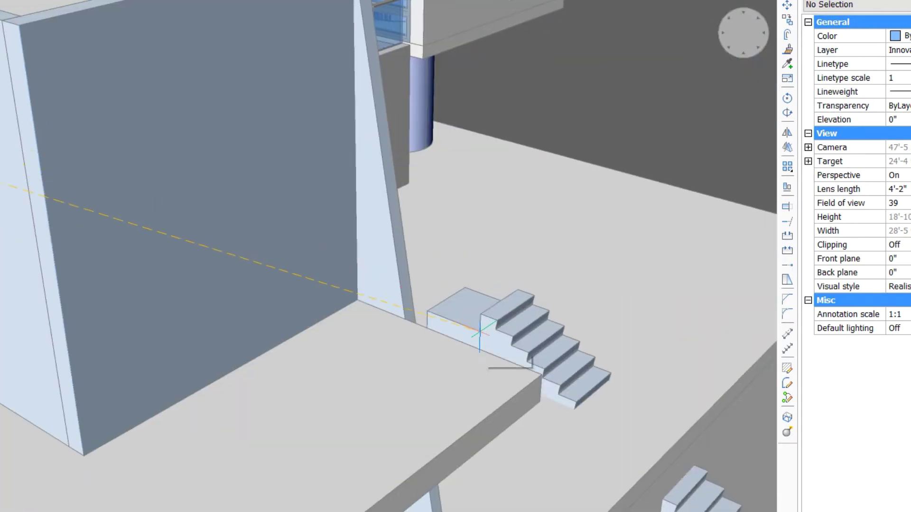
click(539, 401)
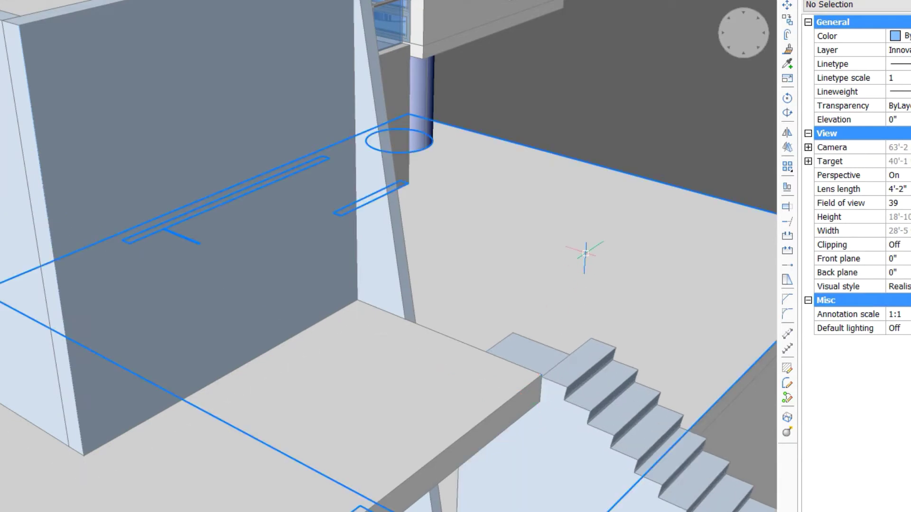
scroll(734, 405, down, 2)
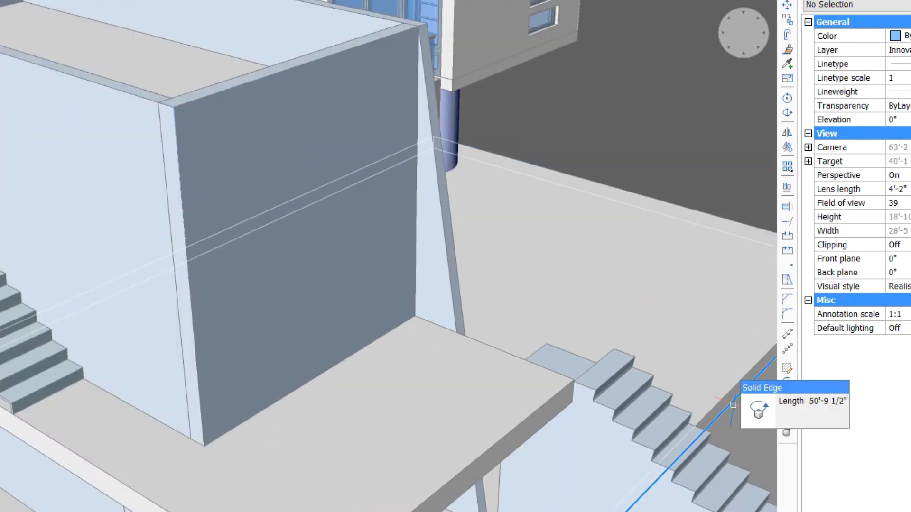
middle_drag(733, 404, 609, 272)
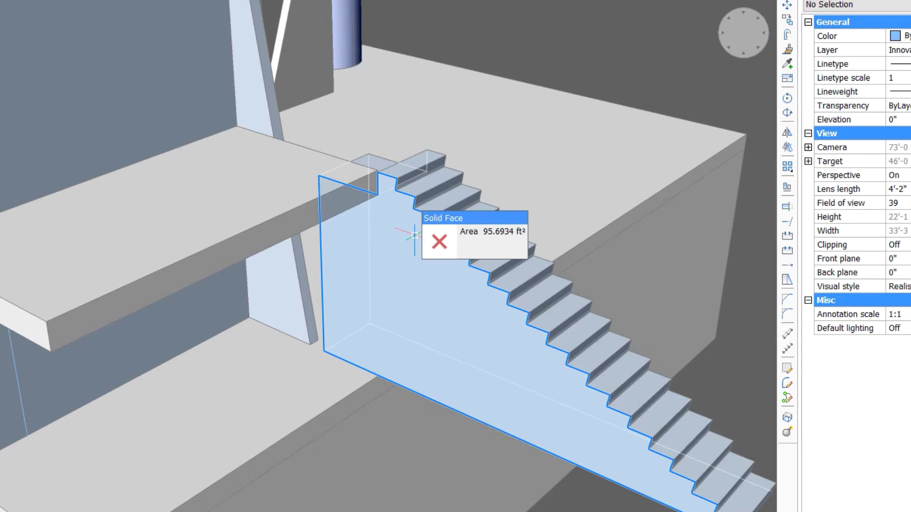
text(3drotate)
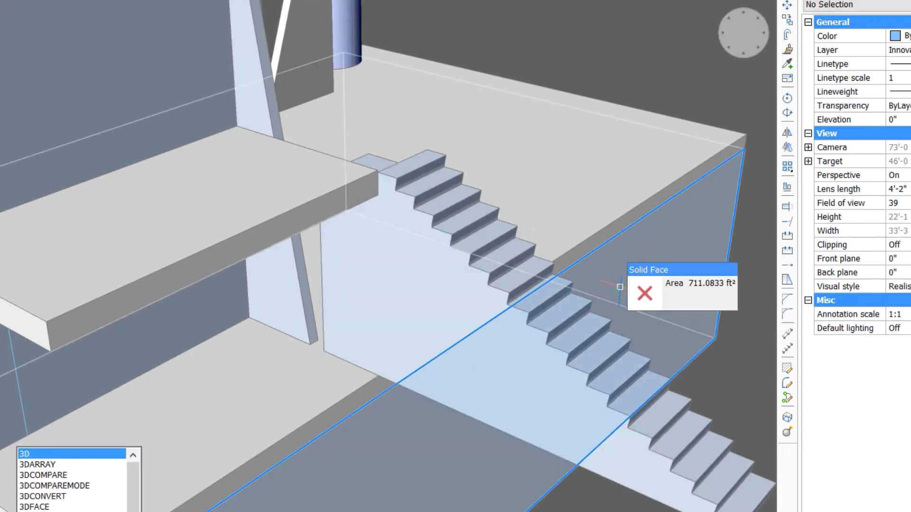
Rotate the stair in 3D about an axis through two picked corner points so it descends beside the slab edge
key(Return)
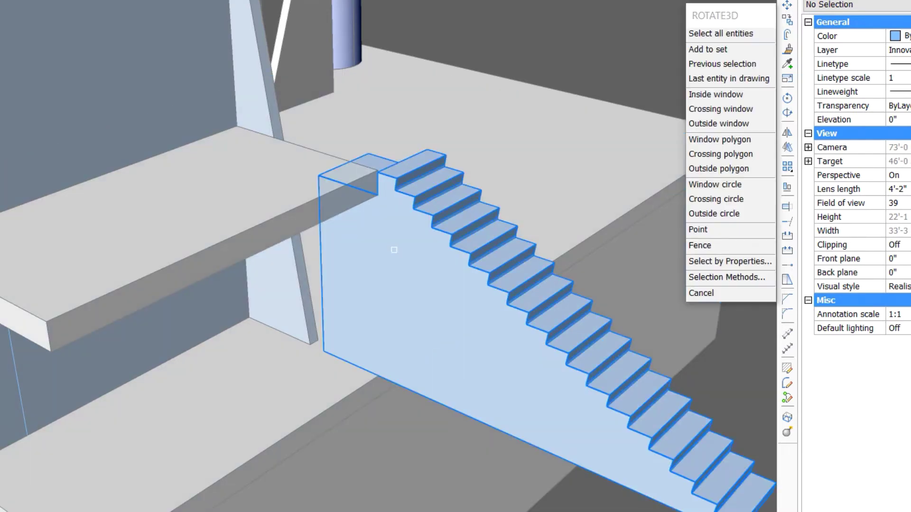
click(394, 250)
key(Return)
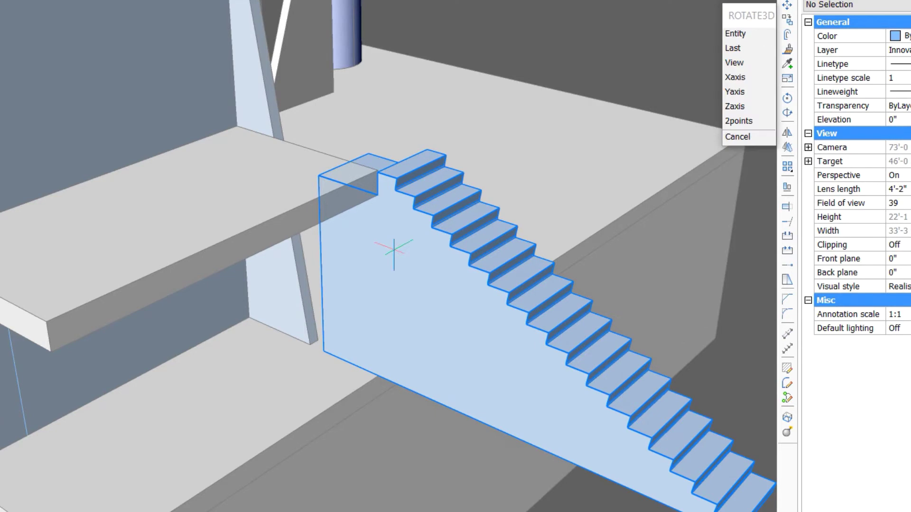
click(394, 249)
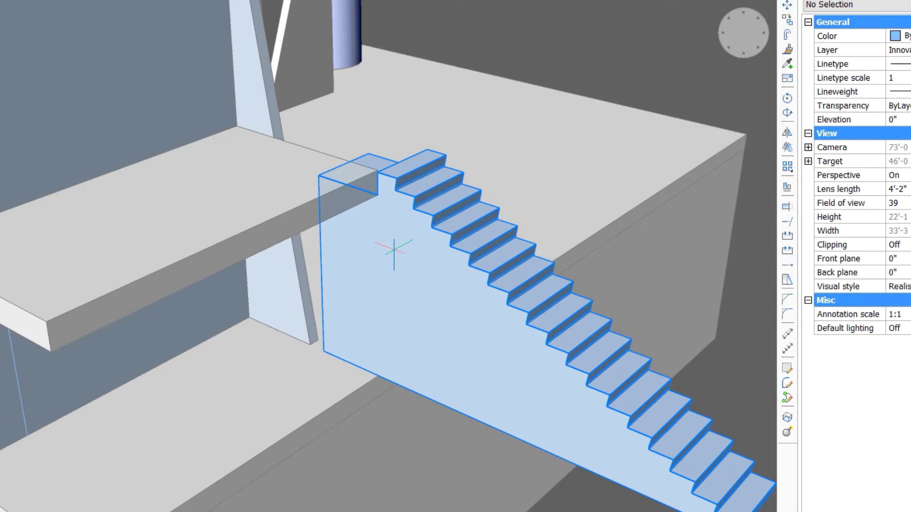
scroll(385, 143, up, 2)
scroll(385, 143, up, 3)
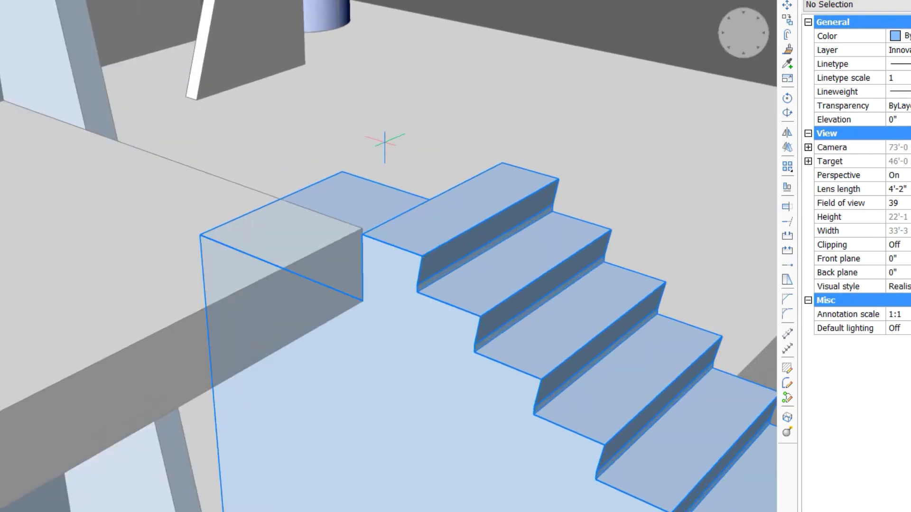
click(361, 228)
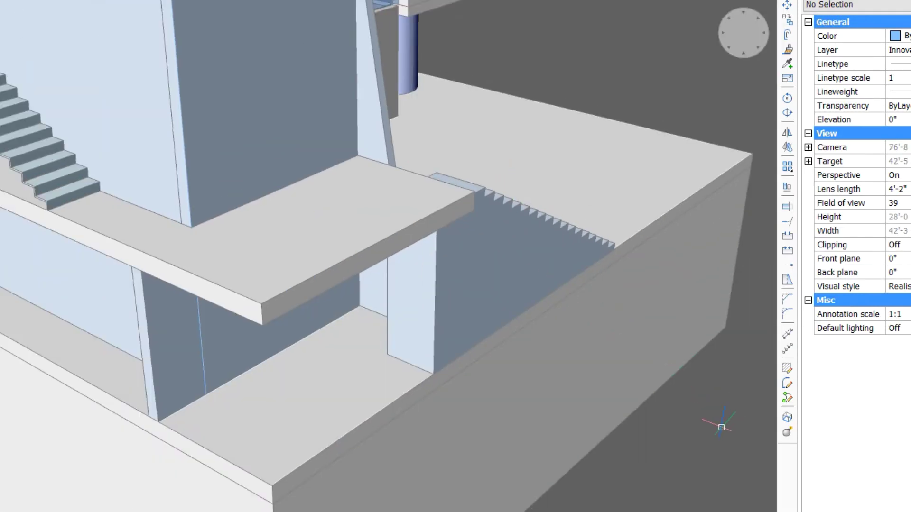
scroll(708, 420, down, 3)
scroll(708, 419, down, 2)
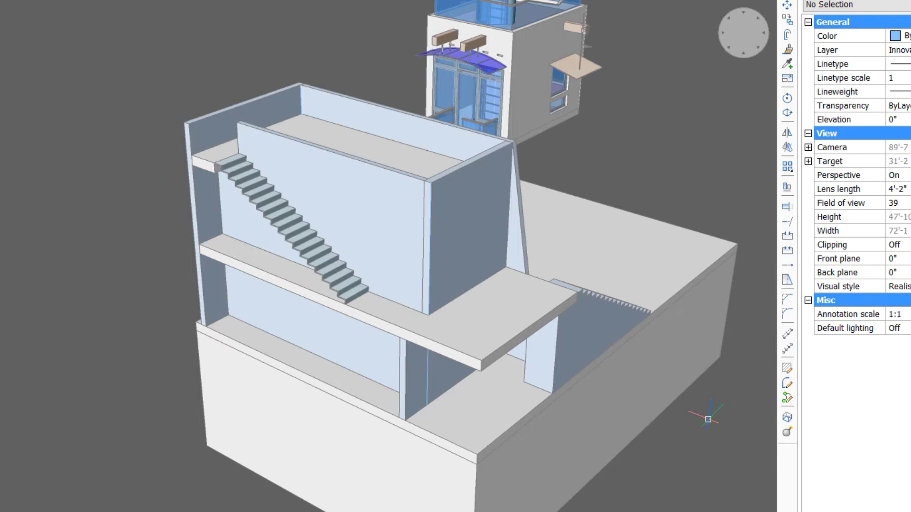
BIM-insert an InnoOff_WR1-6in window into the upper-storey wall at a 1' offset
middle_drag(707, 419, 634, 413)
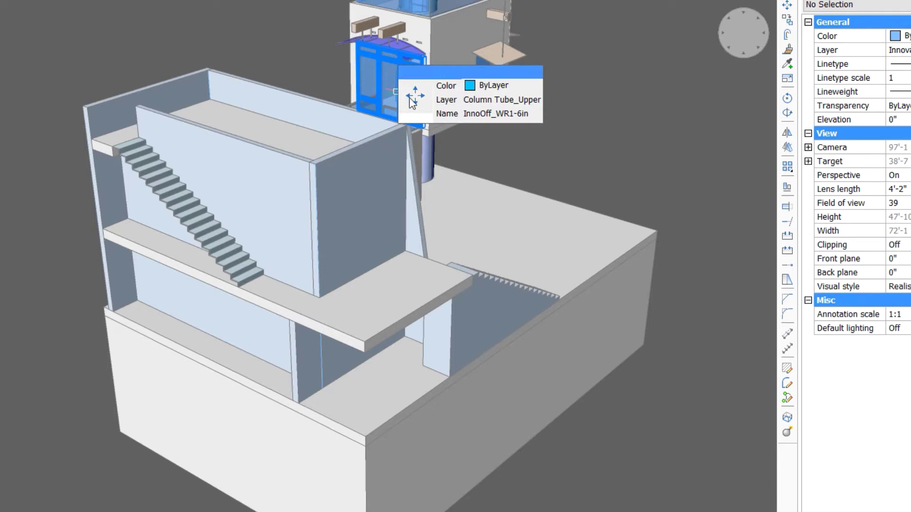
mouse_move(466, 86)
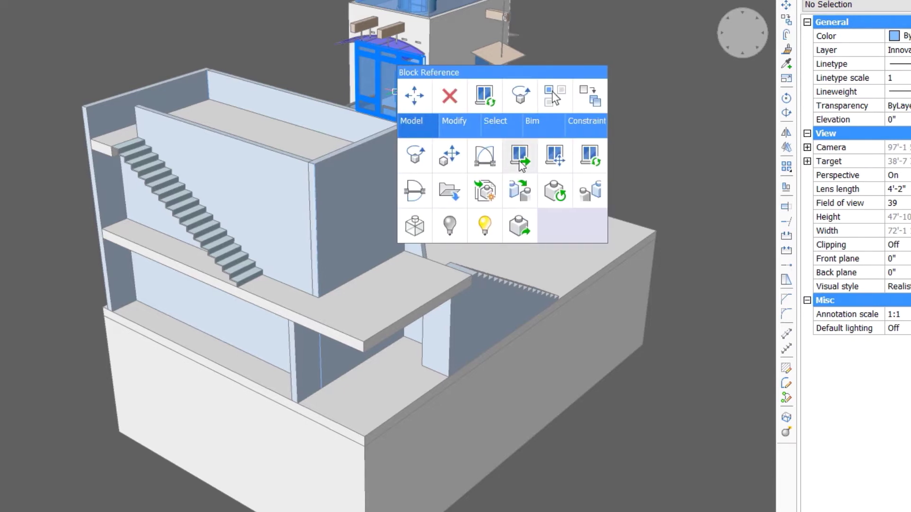
click(520, 157)
text(1)
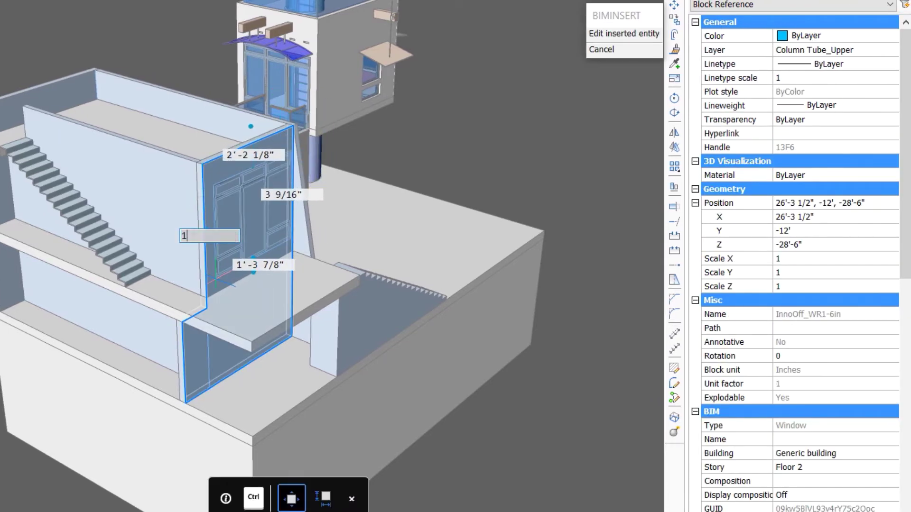
text(')
key(Tab)
key(Tab)
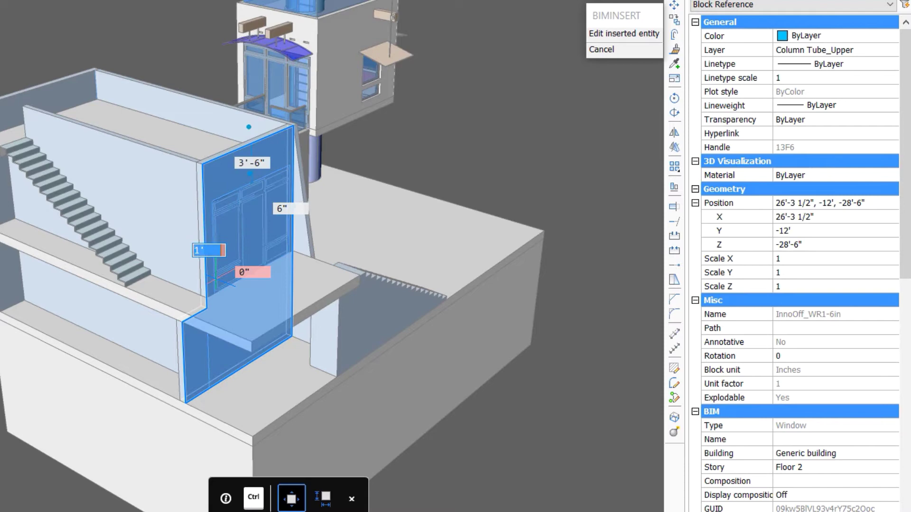
key(Return)
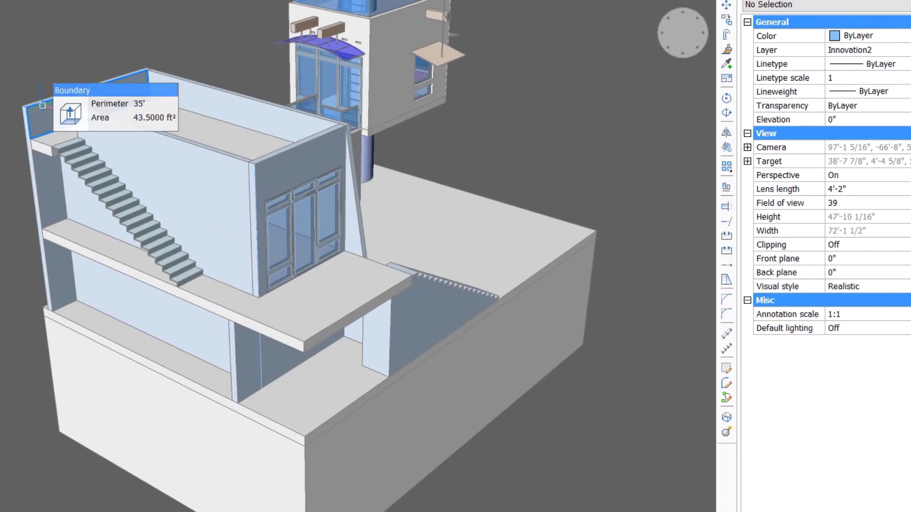
BIM-insert a second InnoOff_WR1-6in window into the other upper wall at 9' and 3'6" offsets
mouse_move(45, 93)
shift+middle_down()
mouse_move(126, 117)
mouse_move(195, 105)
shift+middle_up()
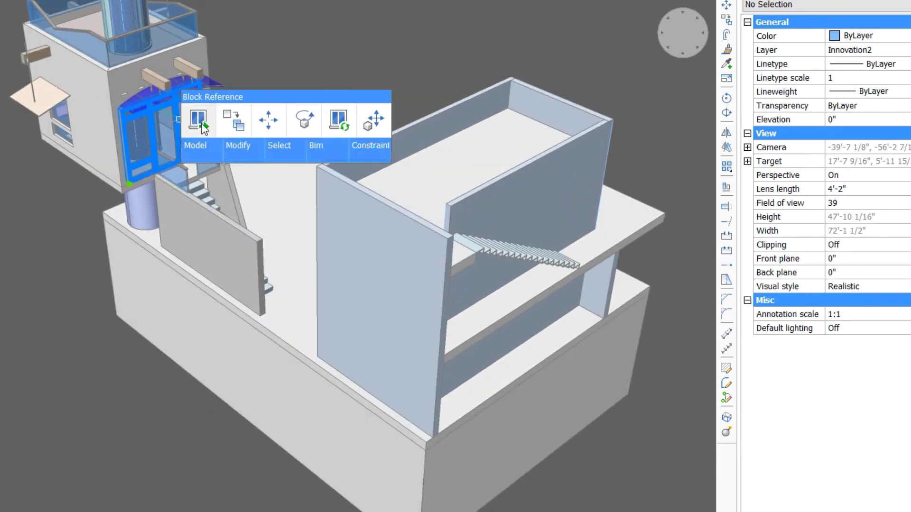
click(201, 120)
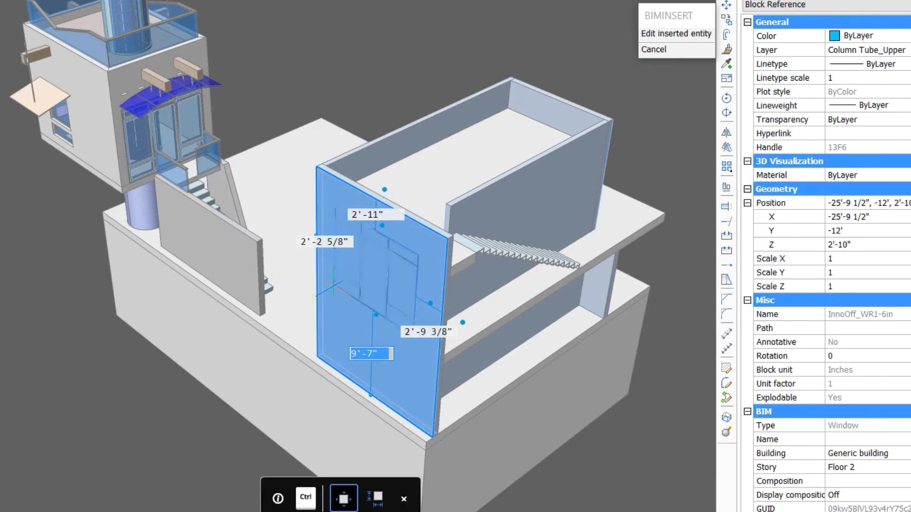
text(9')
key(Tab)
text(3'6)
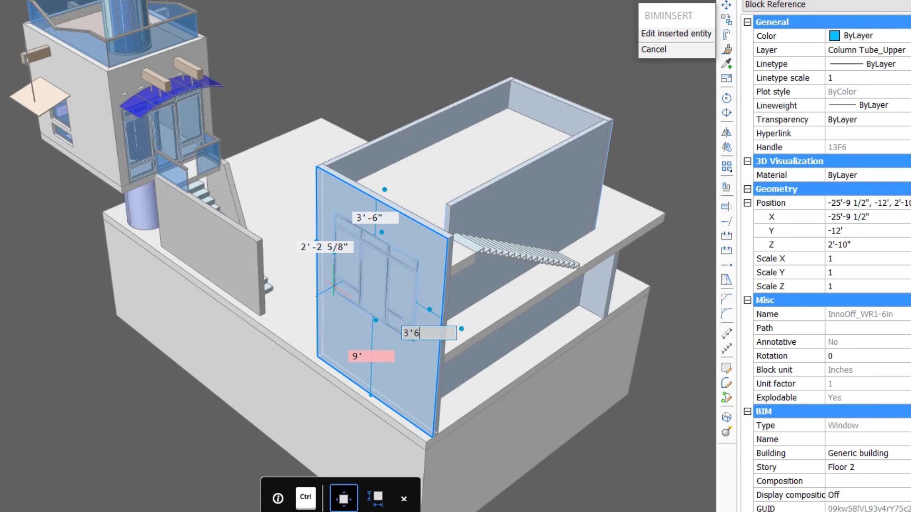
key(Tab)
key(Return)
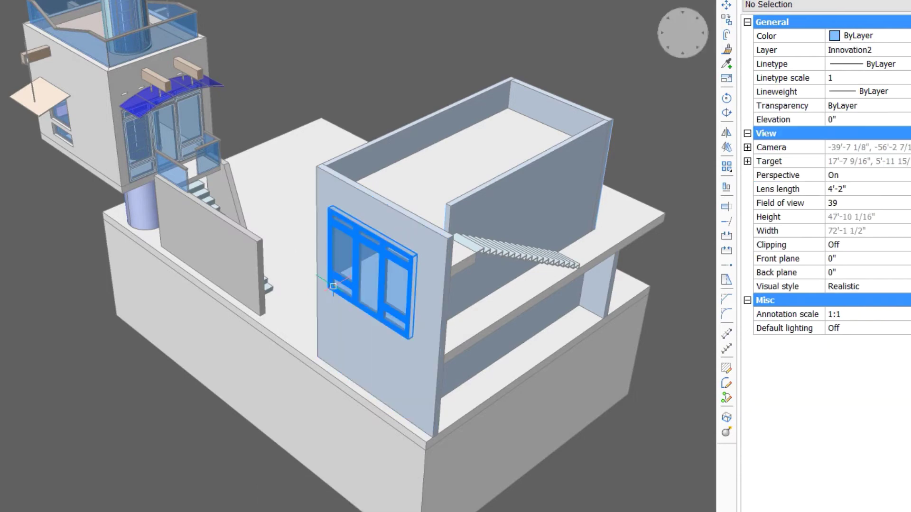
Insert the B_Rear_Clerestory_18 window into the tall rear wall at a 5' offset
shift+middle_drag(287, 84, 495, 95)
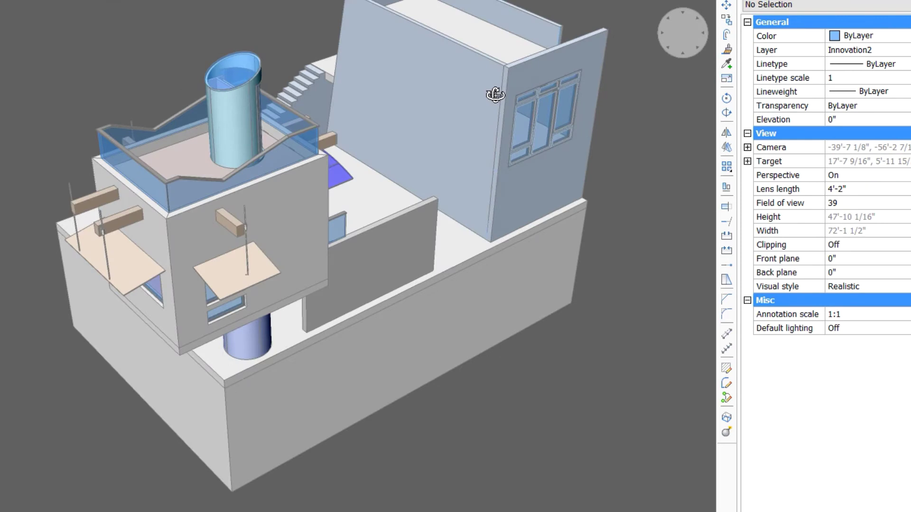
middle_drag(610, 21, 614, 161)
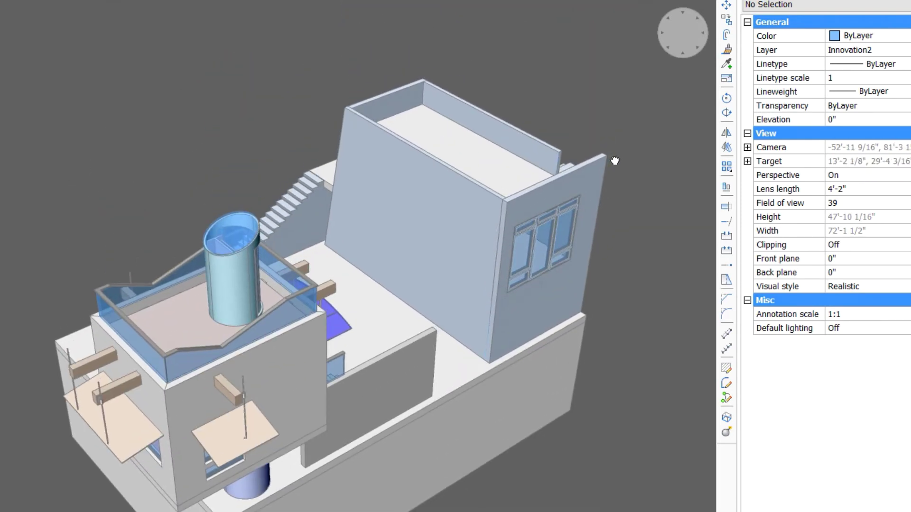
right_click(273, 87)
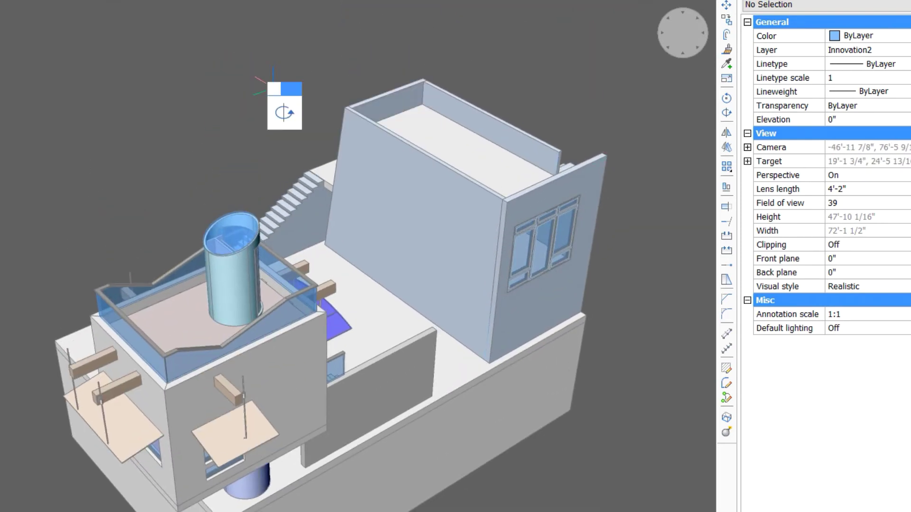
click(397, 123)
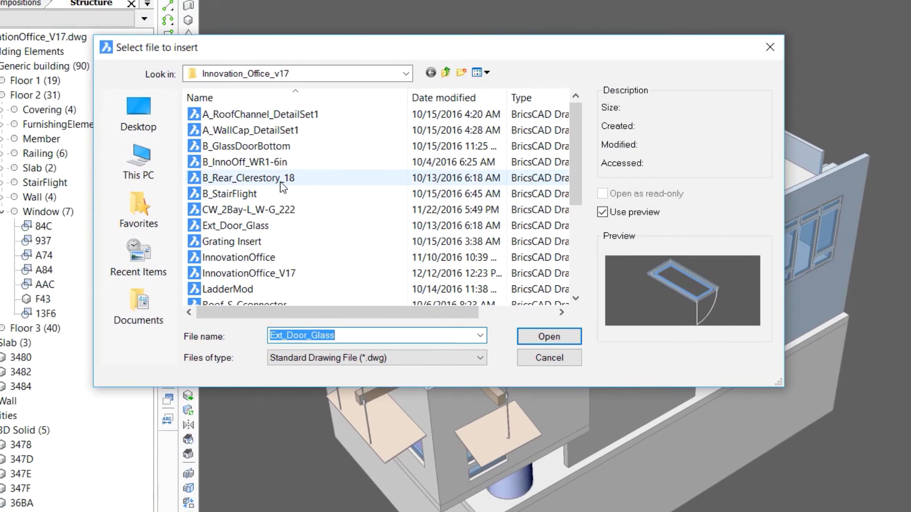
click(282, 178)
click(549, 342)
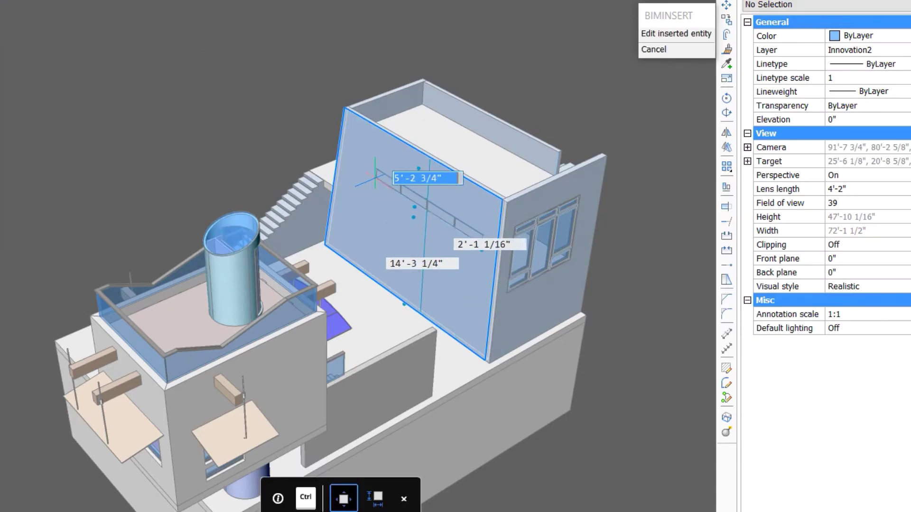
text(5')
key(Tab)
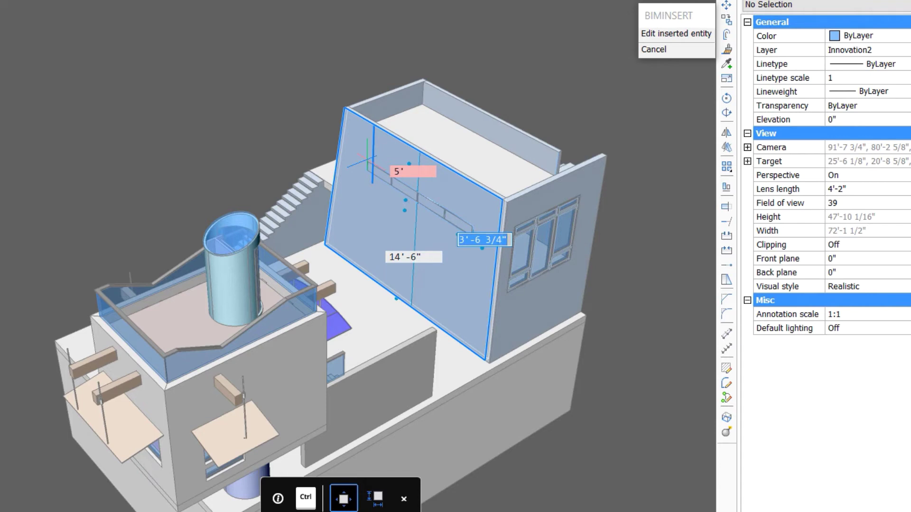
key(Return)
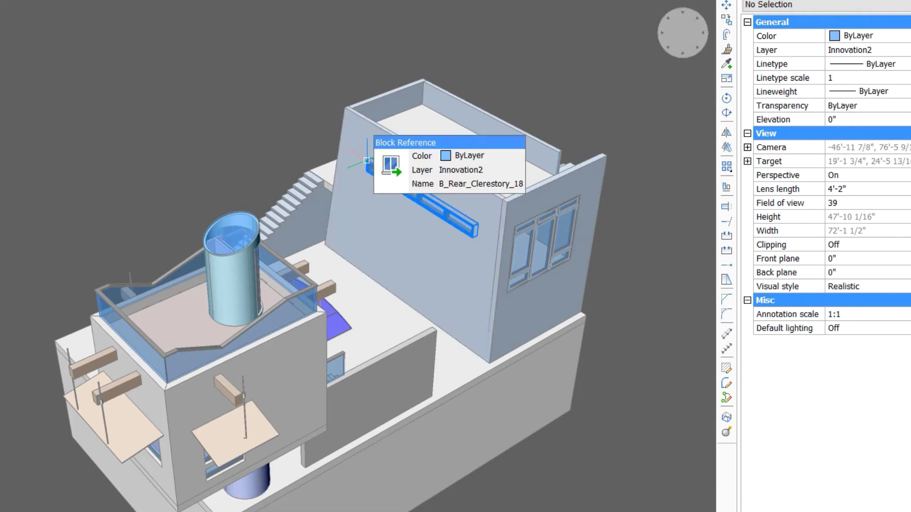
mouse_move(409, 193)
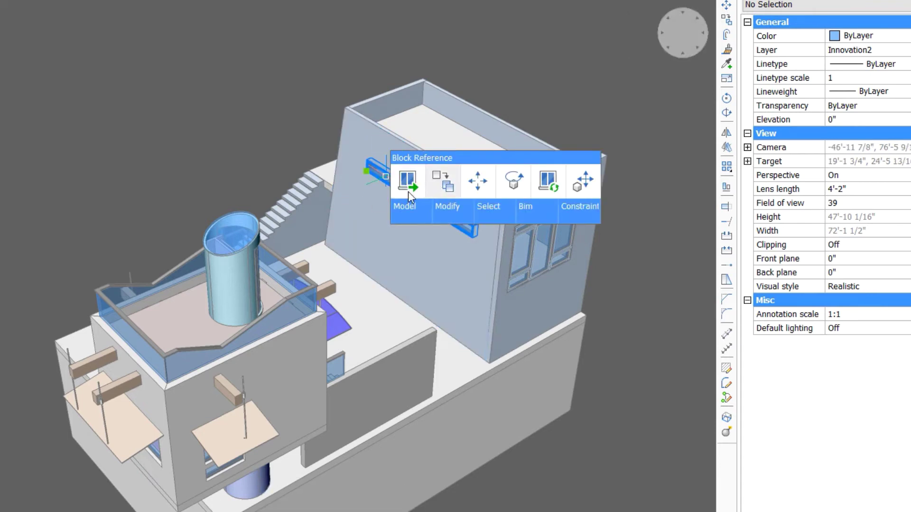
Copy the clerestory window directly below the original to form a second strip
click(408, 186)
click(365, 170)
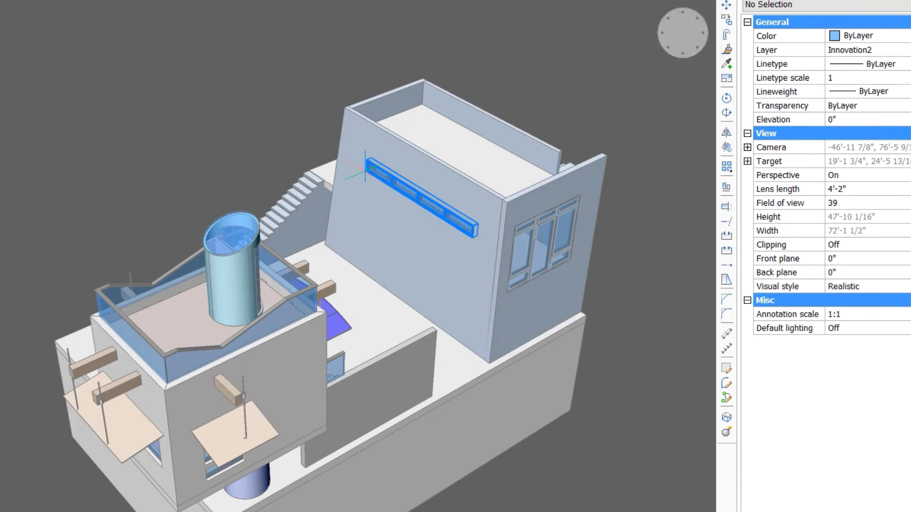
click(363, 237)
key(Return)
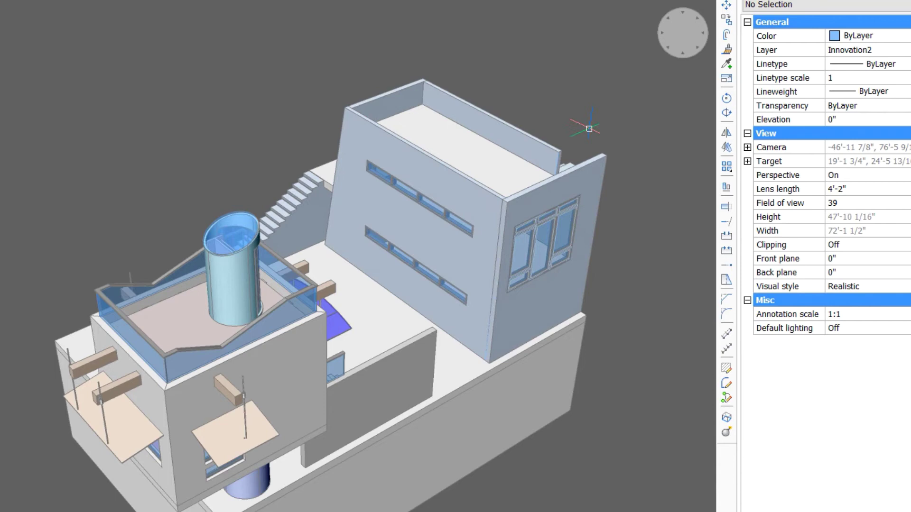
mouse_move(600, 130)
shift+middle_down()
mouse_move(514, 156)
mouse_move(358, 116)
mouse_move(321, 130)
mouse_move(328, 117)
shift+middle_up()
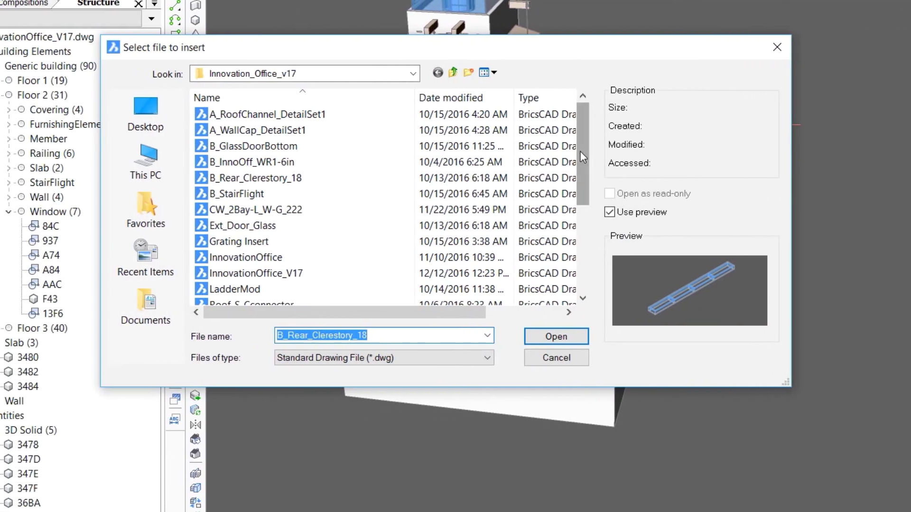
Insert the CW_2Bay-L_W-G_222 curtain wall at 0" bottom and 4' left offsets, 17' wide
click(281, 209)
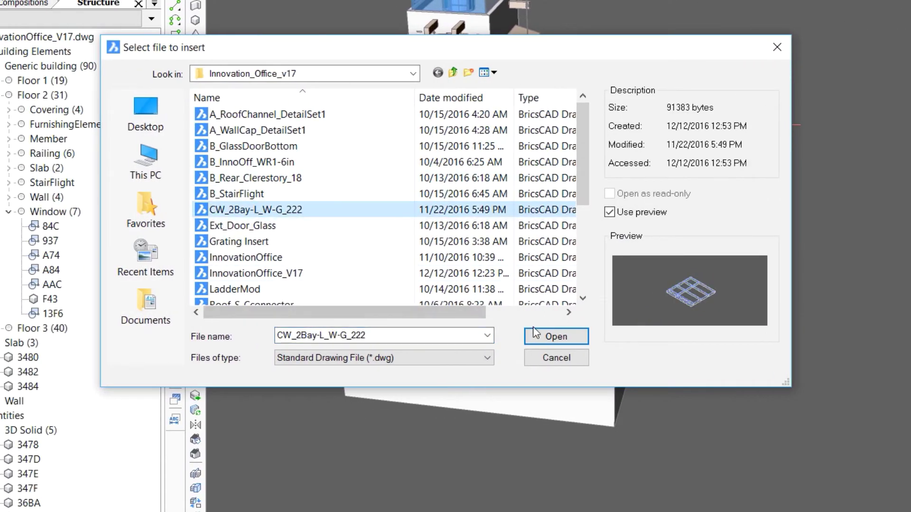
click(548, 339)
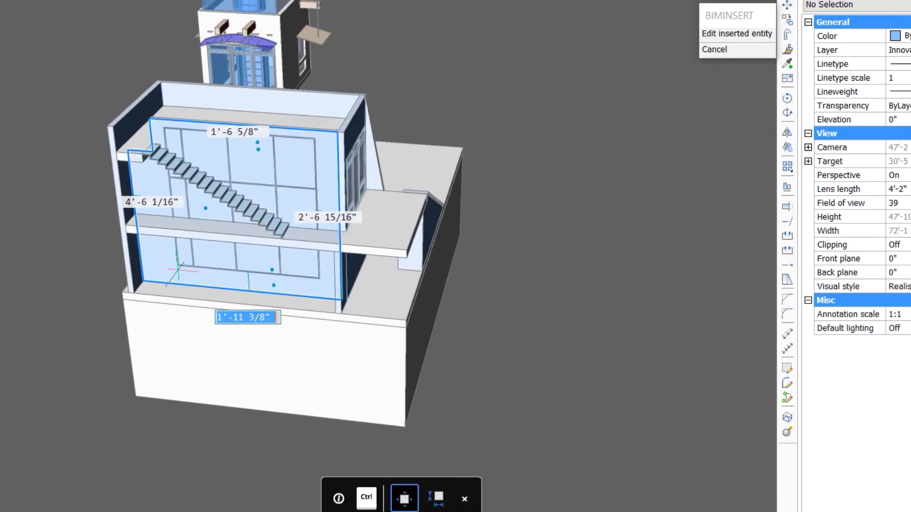
scroll(180, 271, up, 2)
key(Tab)
text(4)
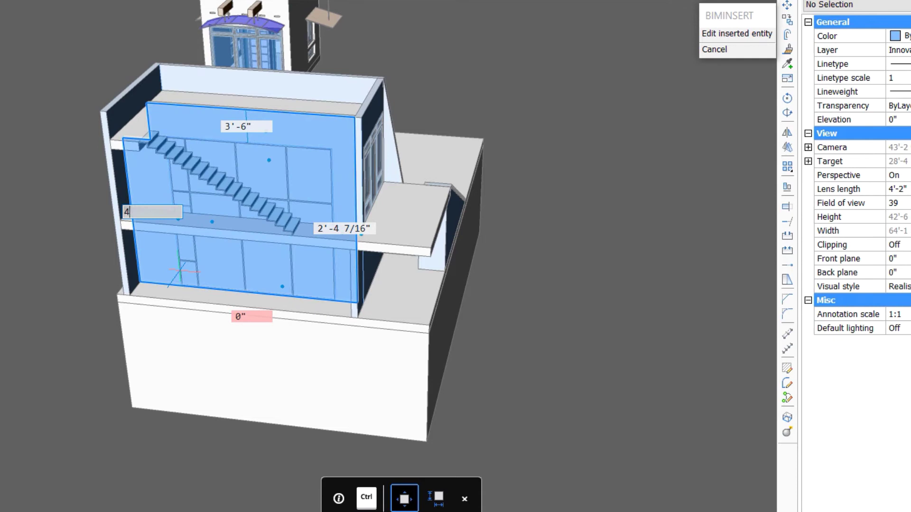
key(Tab)
click(736, 33)
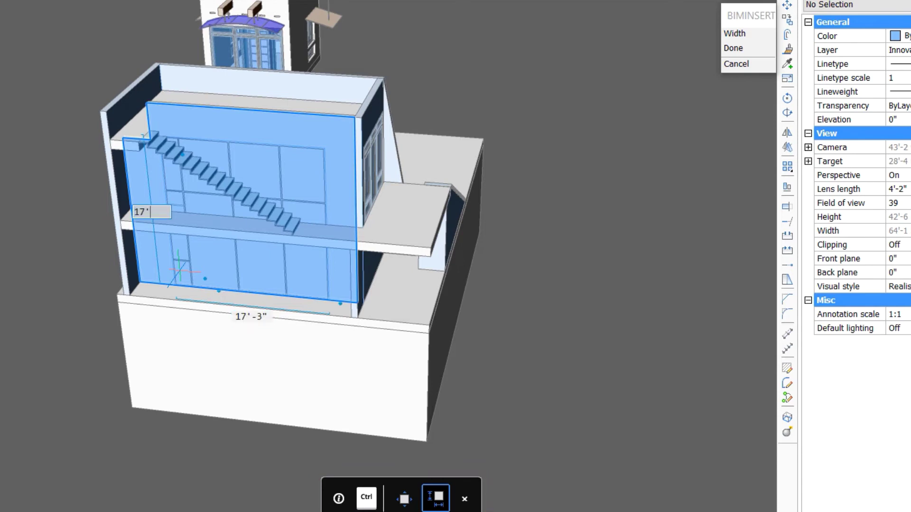
click(744, 32)
click(744, 32)
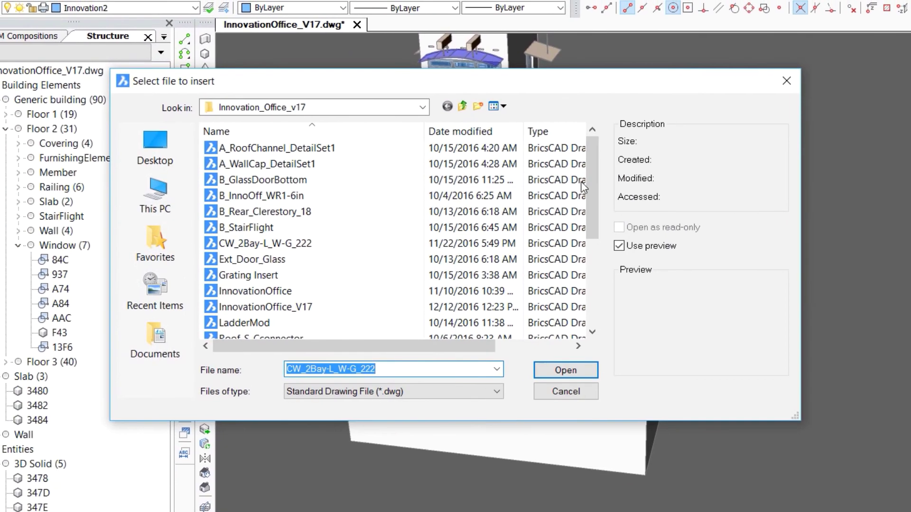
Insert an Ext_Door_Glass door at the upper-floor wall endpoint beside the curtain wall
click(272, 261)
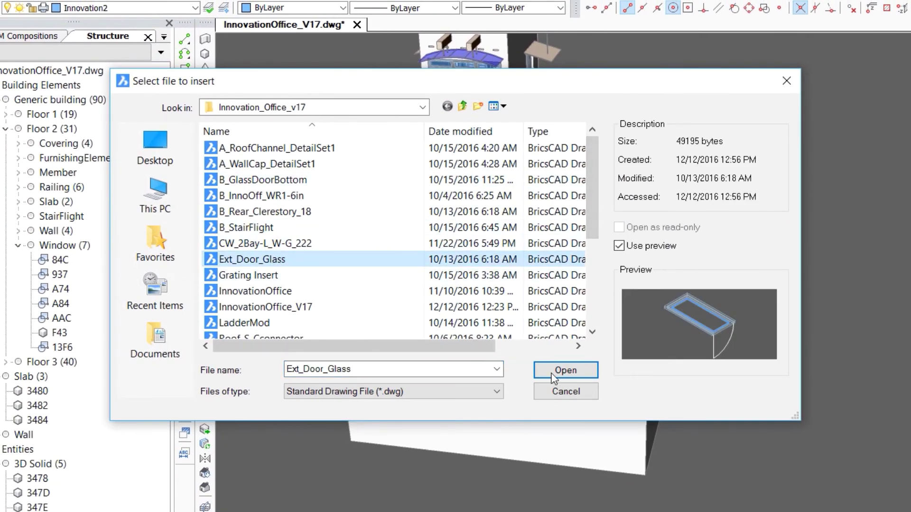
click(566, 371)
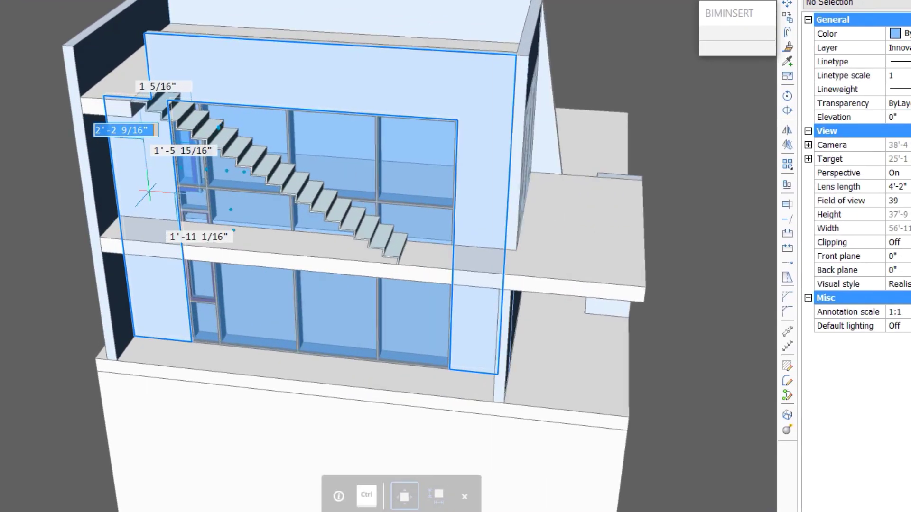
scroll(149, 191, up, 3)
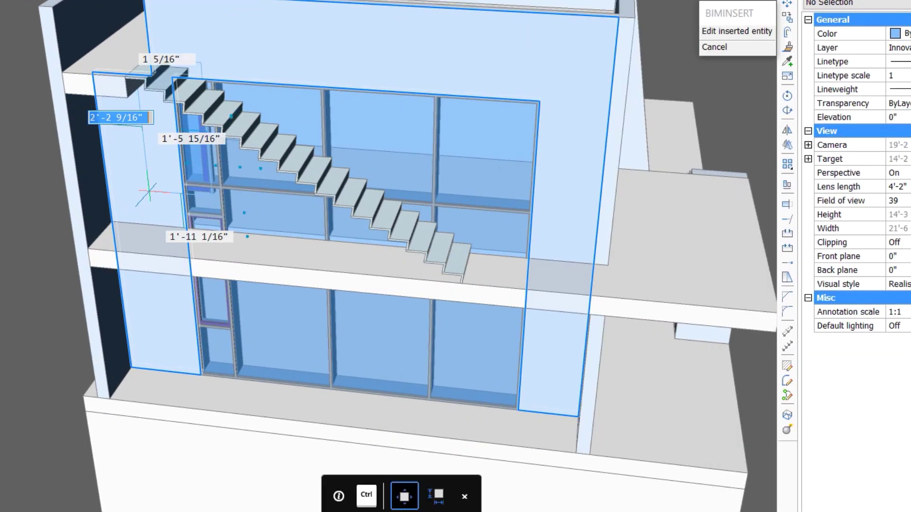
click(117, 214)
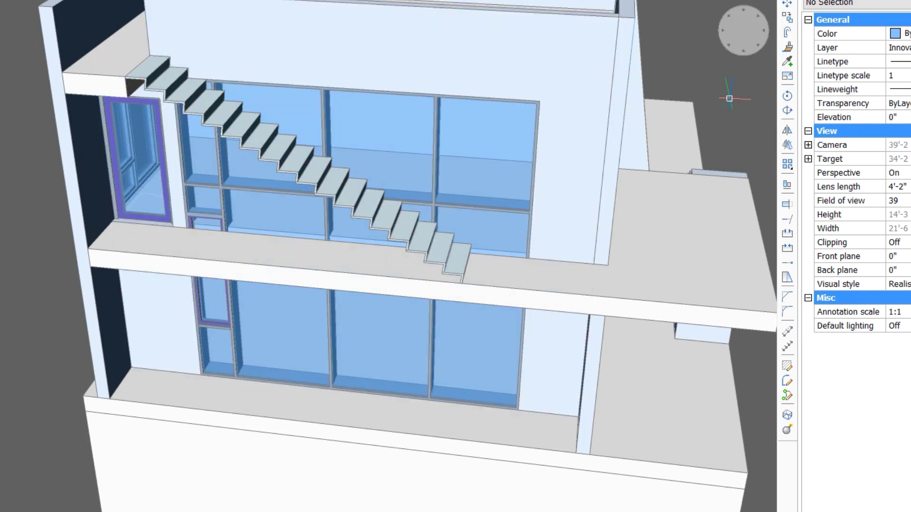
scroll(427, 257, down, 3)
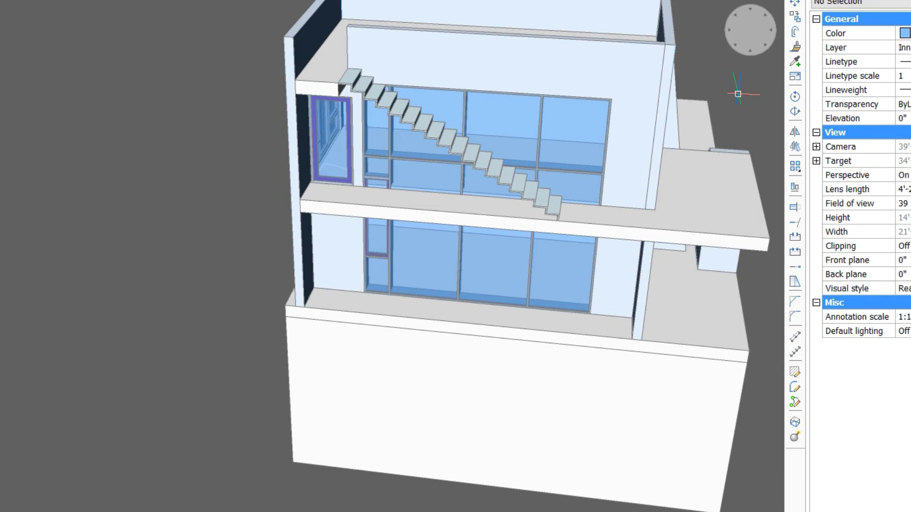
shift+middle_drag(724, 110, 654, 144)
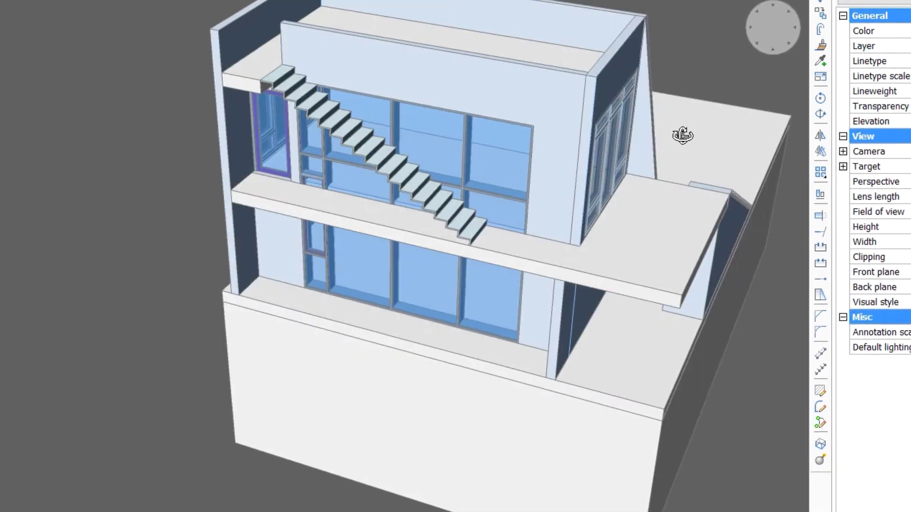
scroll(650, 139, down, 2)
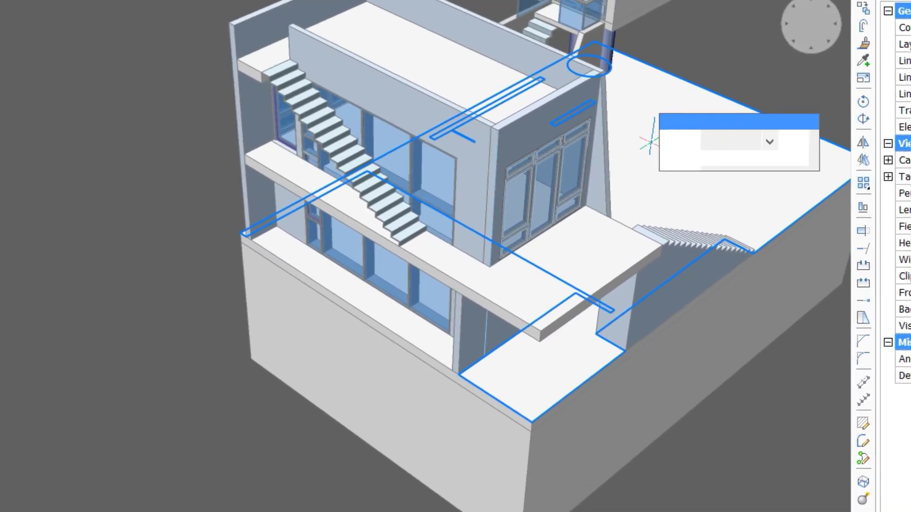
scroll(683, 117, down, 2)
scroll(742, 76, up, 2)
mouse_move(691, 116)
middle_down()
mouse_move(549, 174)
mouse_move(498, 216)
mouse_move(415, 223)
mouse_move(256, 199)
mouse_move(296, 219)
mouse_move(420, 228)
mouse_move(560, 173)
middle_up()
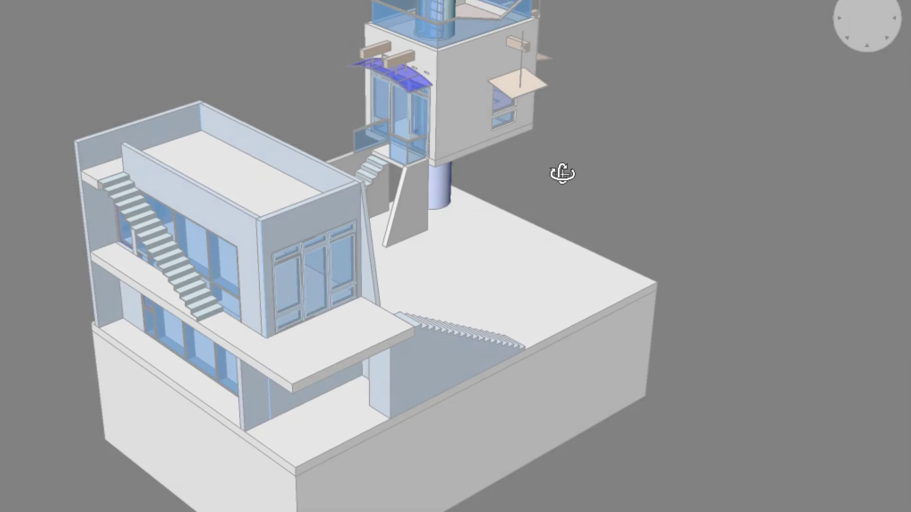